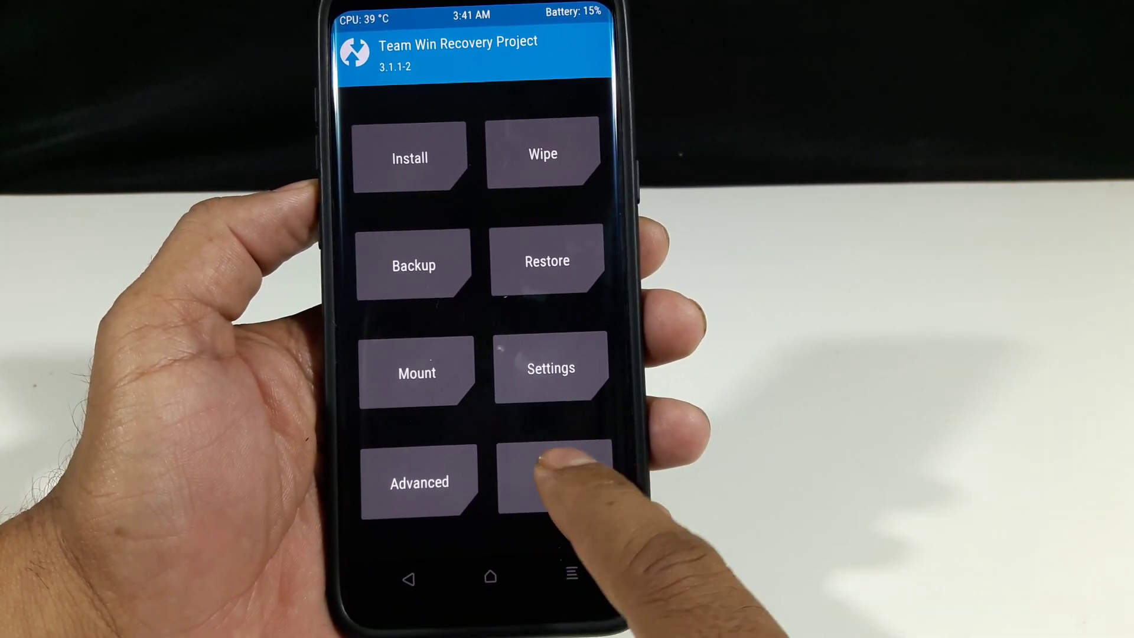
{"action": "left_click", "coordinate": [555, 477]}
{"action": "left_click", "coordinate": [409, 579]}
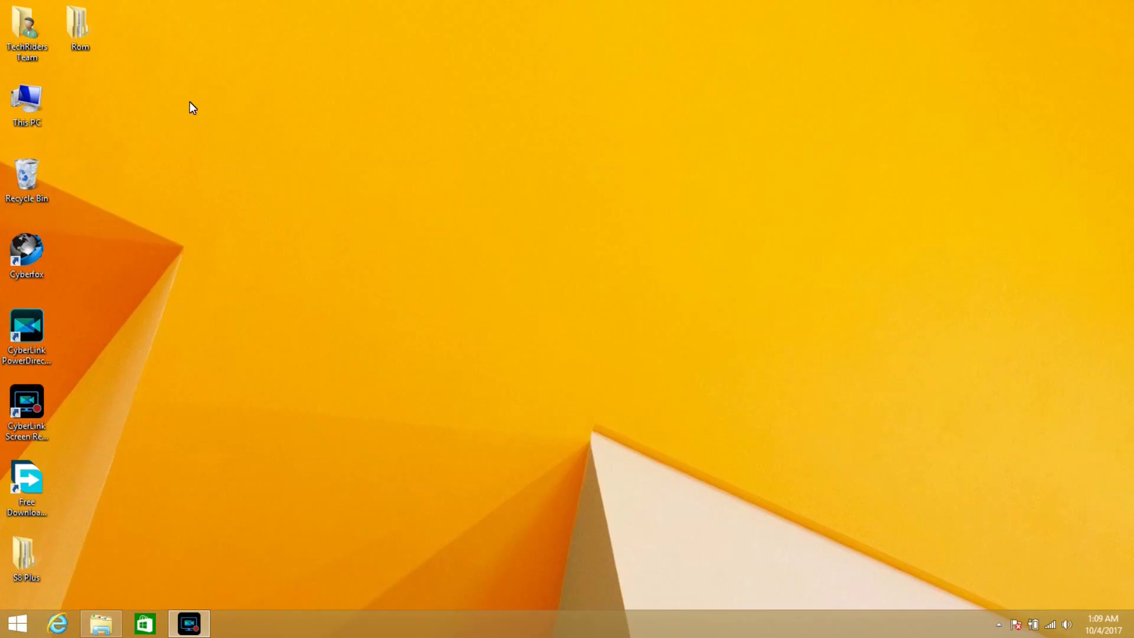
Open the Rom folder from the desktop, show its files as extra large icons and maximize the window
{"action": "double_click", "coordinate": [78, 33]}
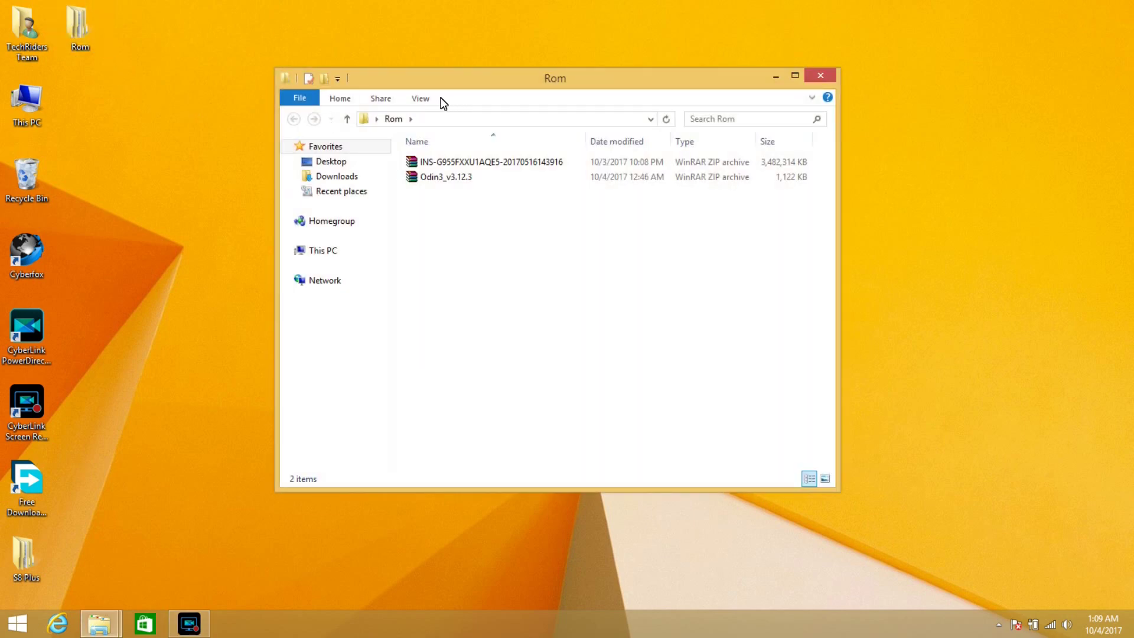
{"action": "left_click", "coordinate": [430, 100]}
{"action": "left_click", "coordinate": [435, 117]}
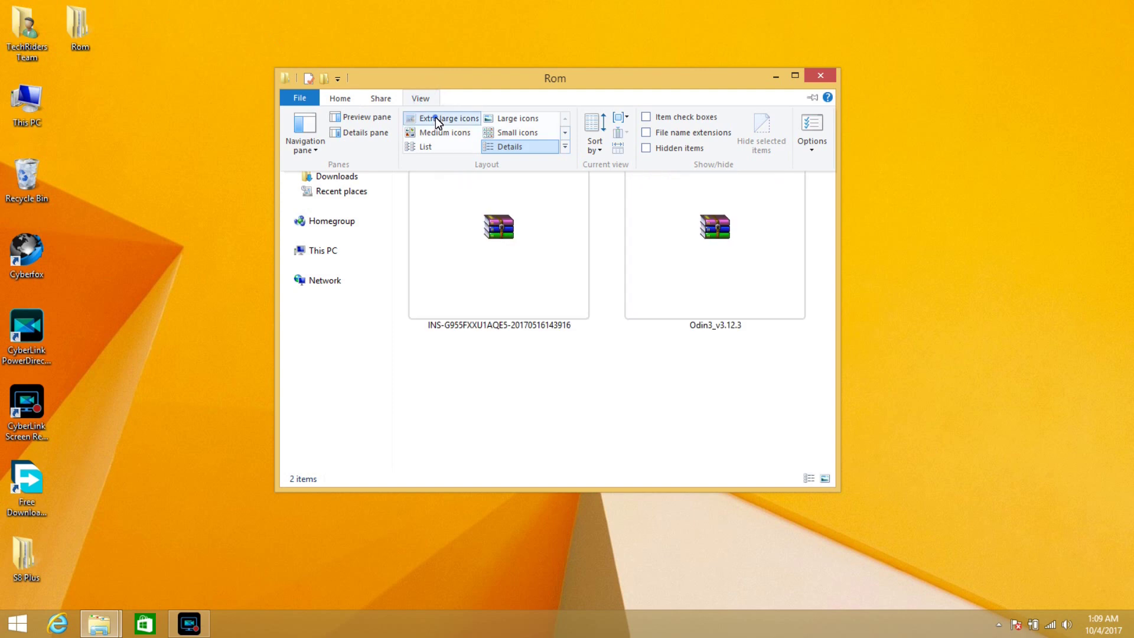
{"action": "left_click", "coordinate": [794, 75]}
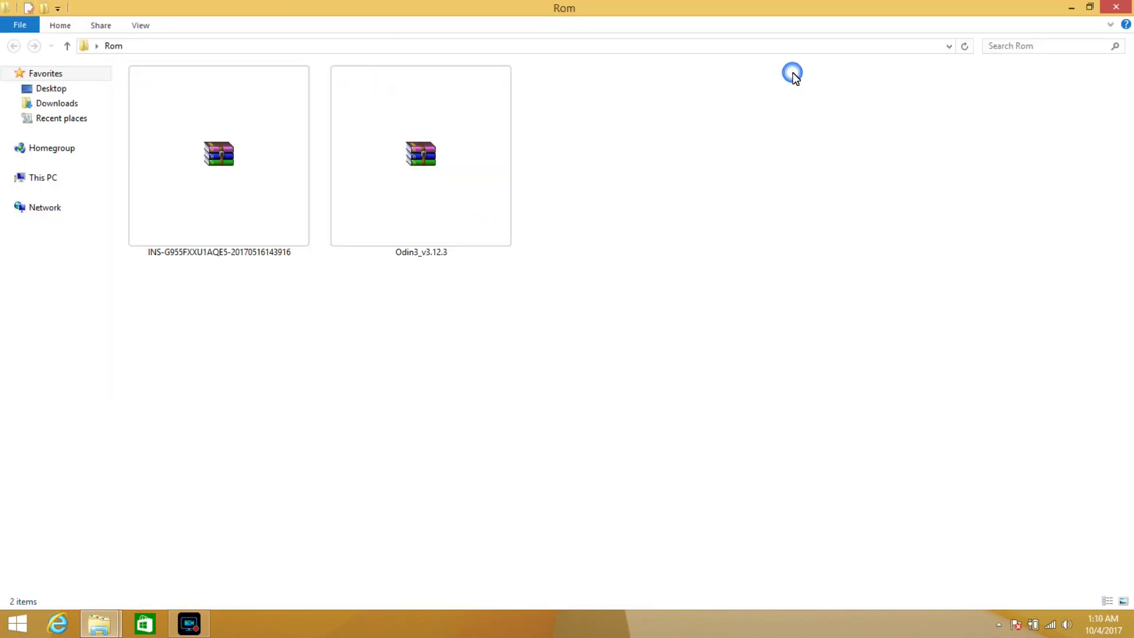
Extract the Odin3_v3.12.3 archive with WinRAR into its own Odin3_v3.12.3 subfolder of Rom
{"action": "right_click", "coordinate": [429, 168]}
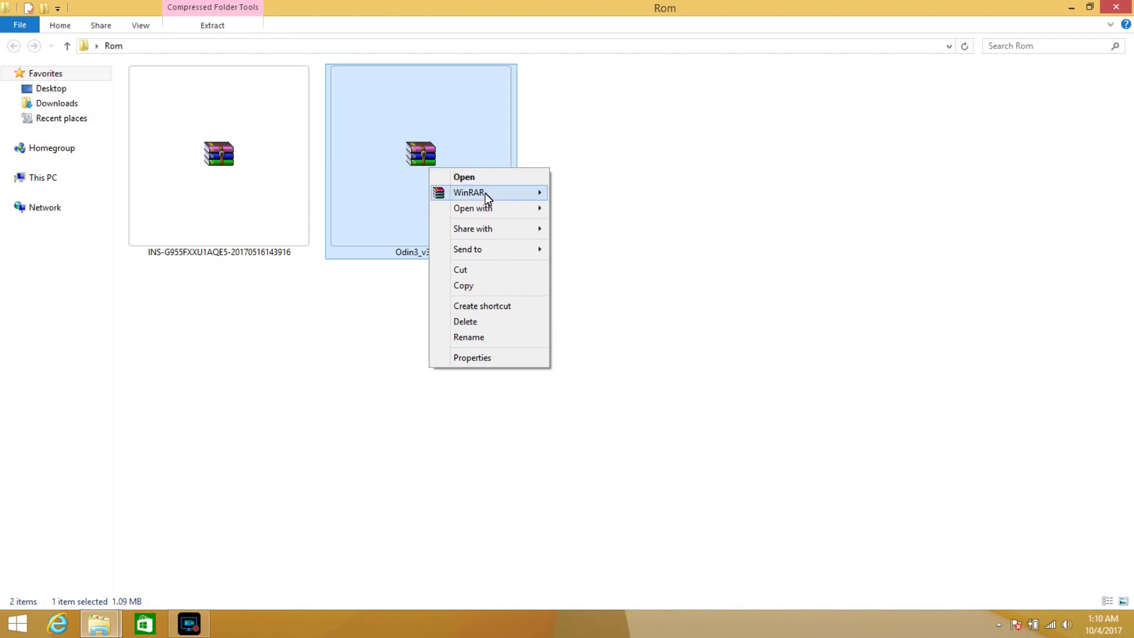
{"action": "mouse_move", "coordinate": [484, 192]}
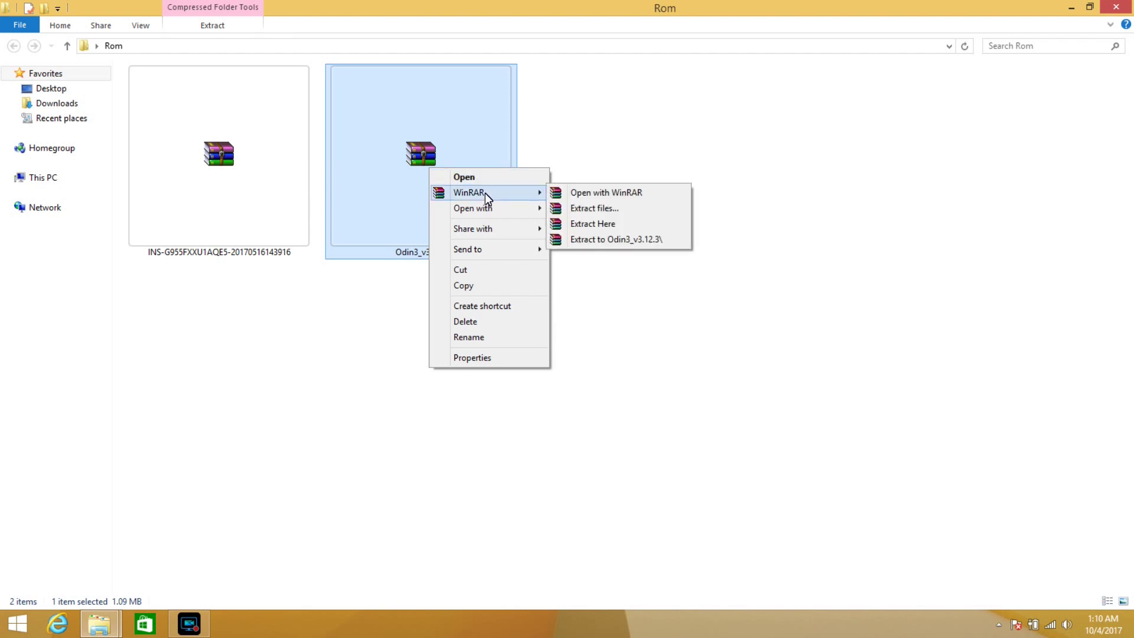
{"action": "left_click", "coordinate": [579, 208]}
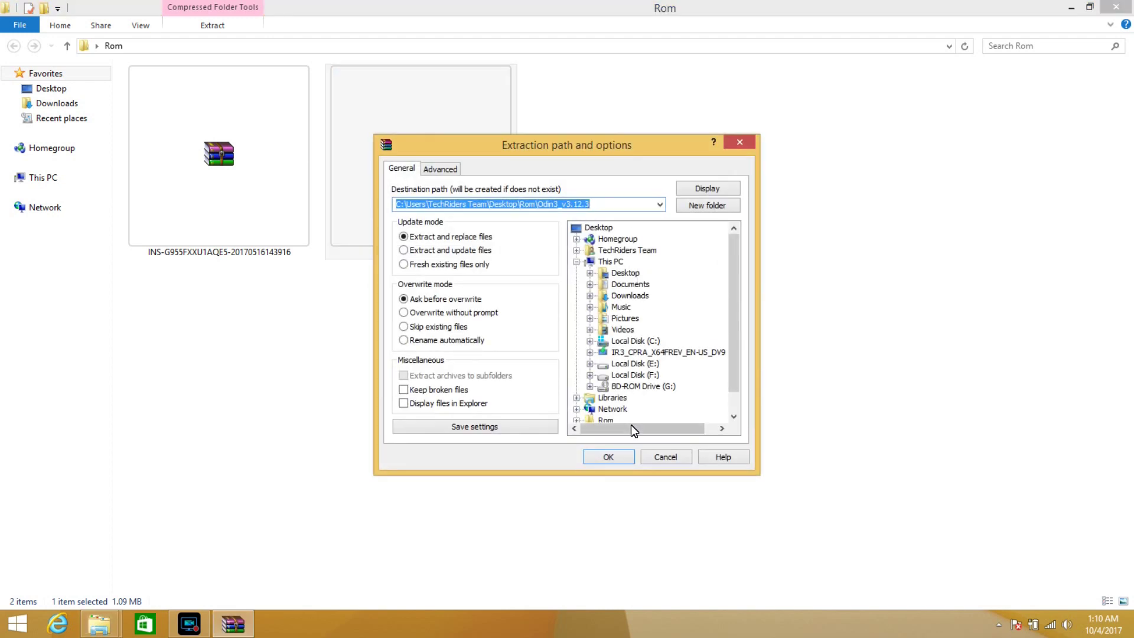
{"action": "left_click", "coordinate": [608, 456]}
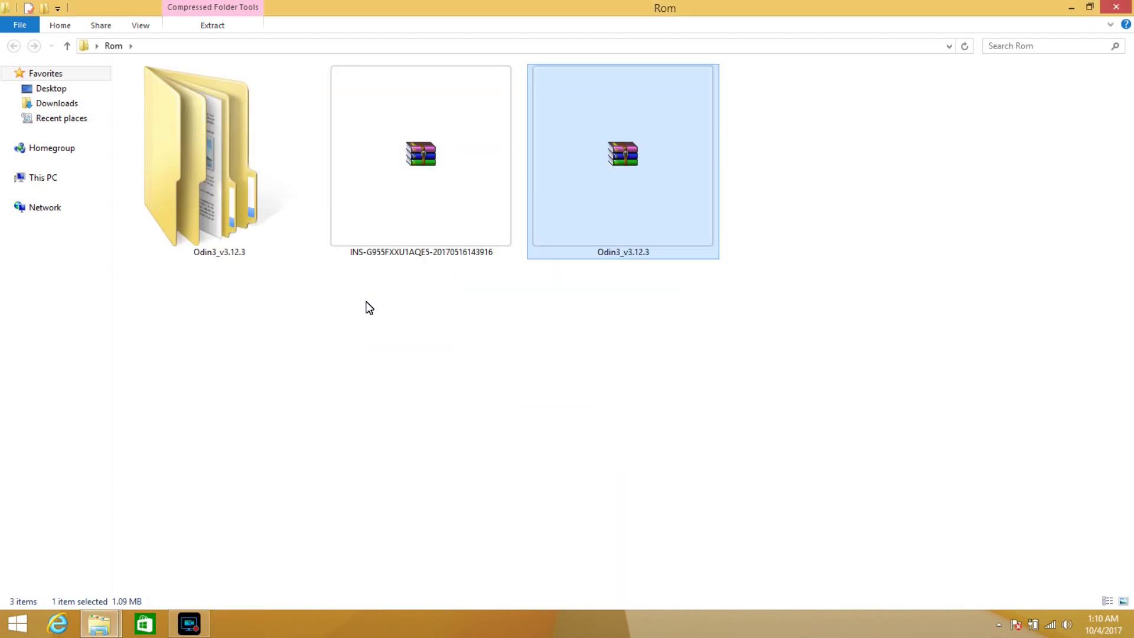
Open the extracted Odin3_v3.12.3 folder down to the inner Odin3 v3.12.3 folder and display its contents as extra large icons
{"action": "double_click", "coordinate": [208, 185]}
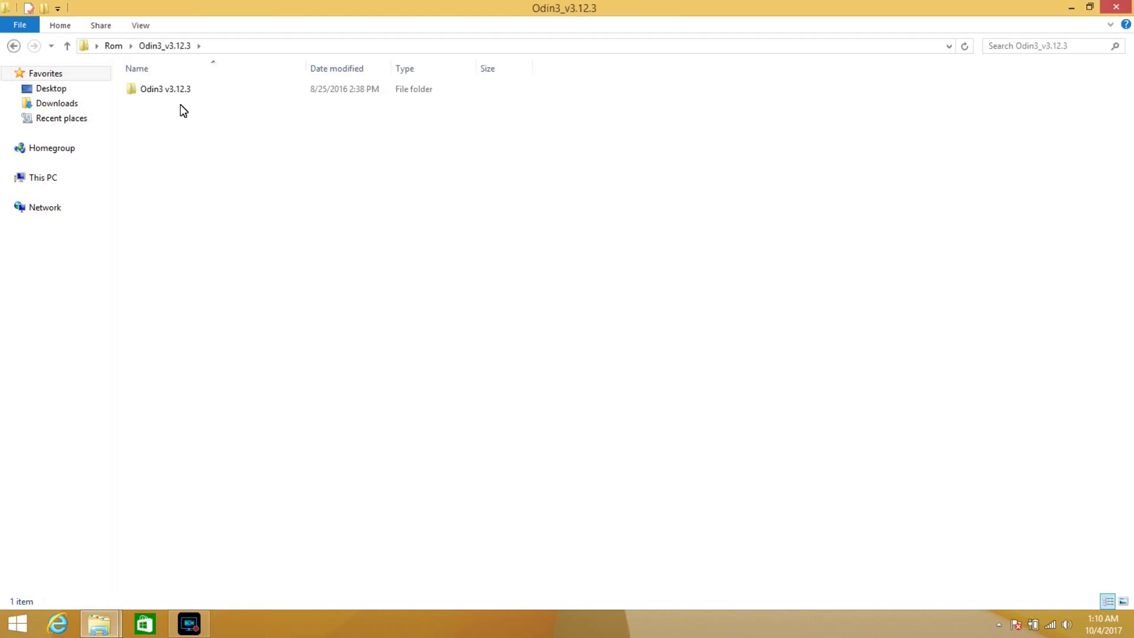
{"action": "double_click", "coordinate": [166, 89]}
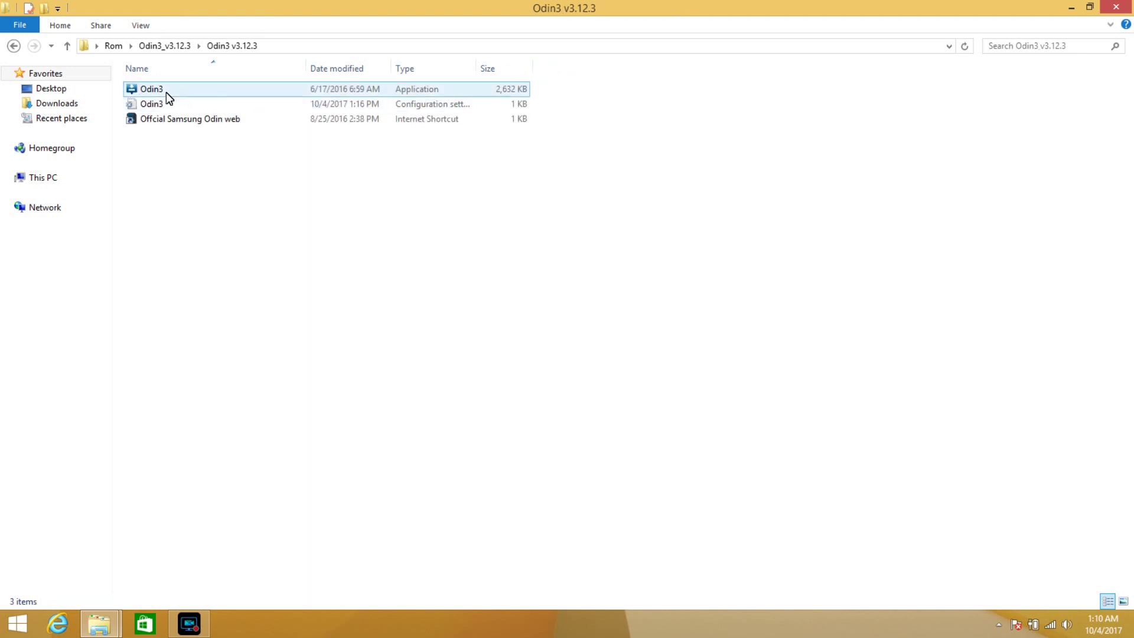
{"action": "left_click", "coordinate": [145, 25]}
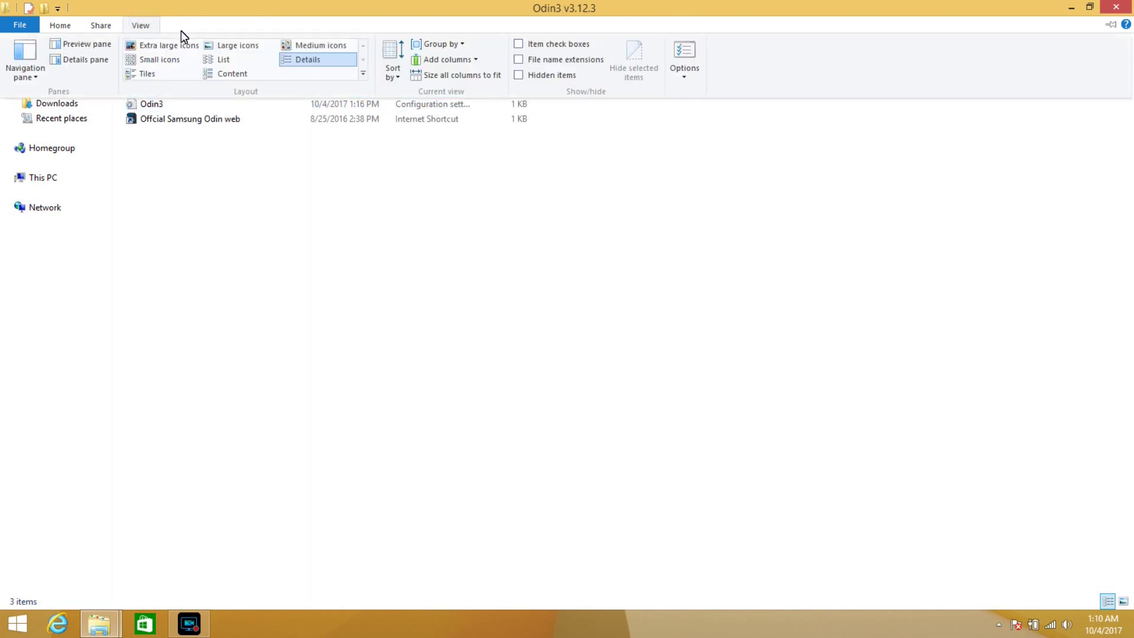
{"action": "left_click", "coordinate": [169, 45]}
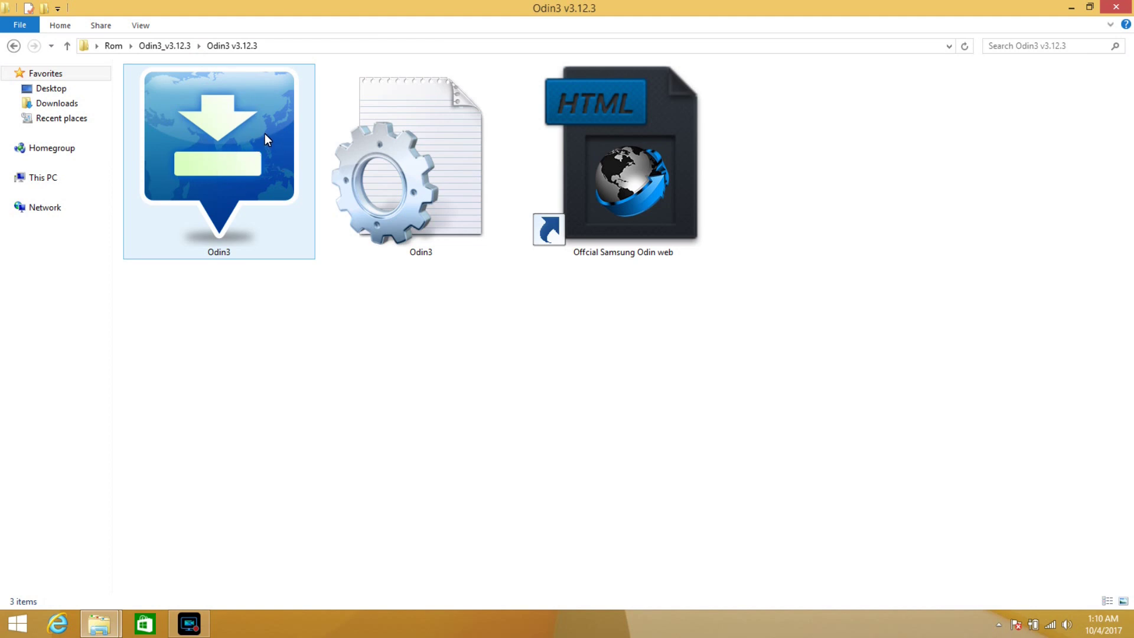
{"action": "left_click", "coordinate": [14, 46]}
{"action": "left_click", "coordinate": [14, 46]}
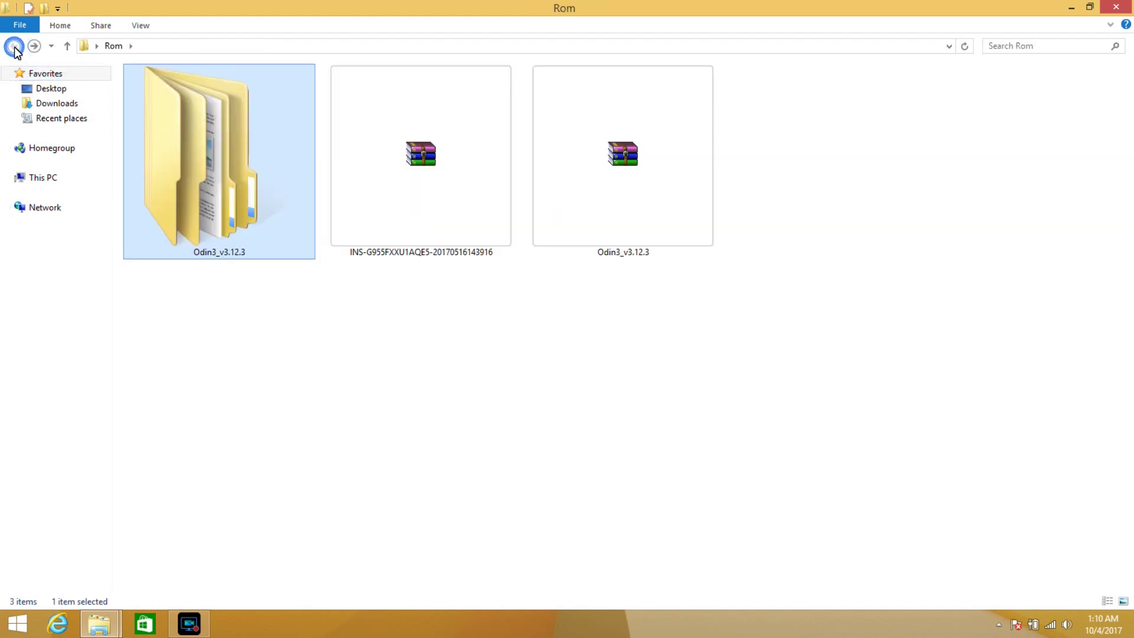
{"action": "left_click", "coordinate": [425, 165]}
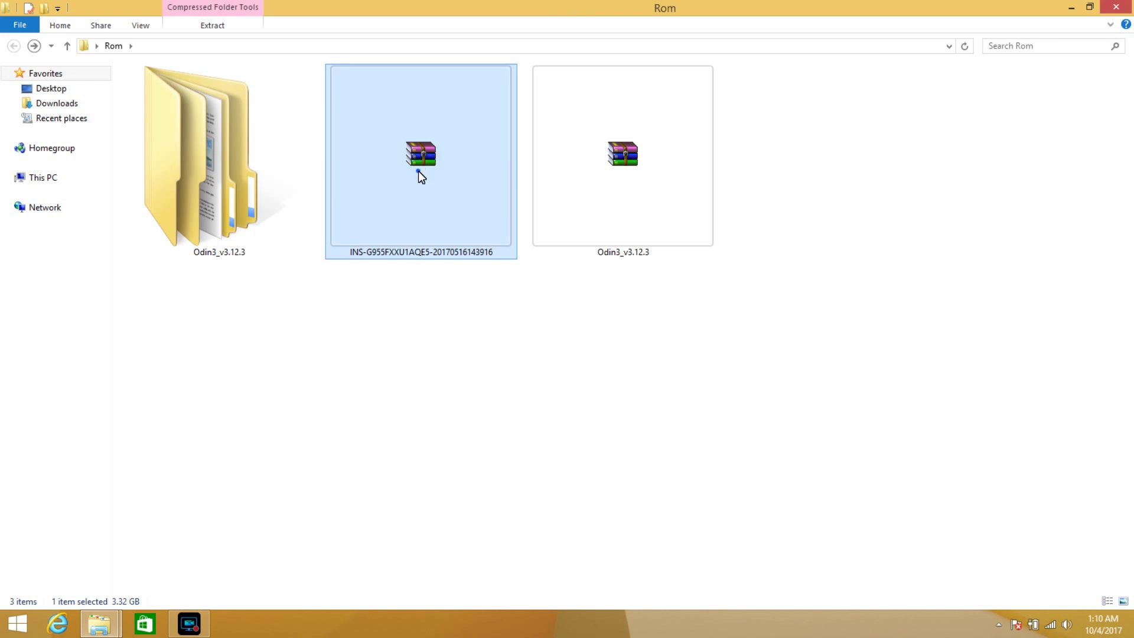
{"action": "right_click", "coordinate": [418, 172]}
{"action": "mouse_move", "coordinate": [455, 197]}
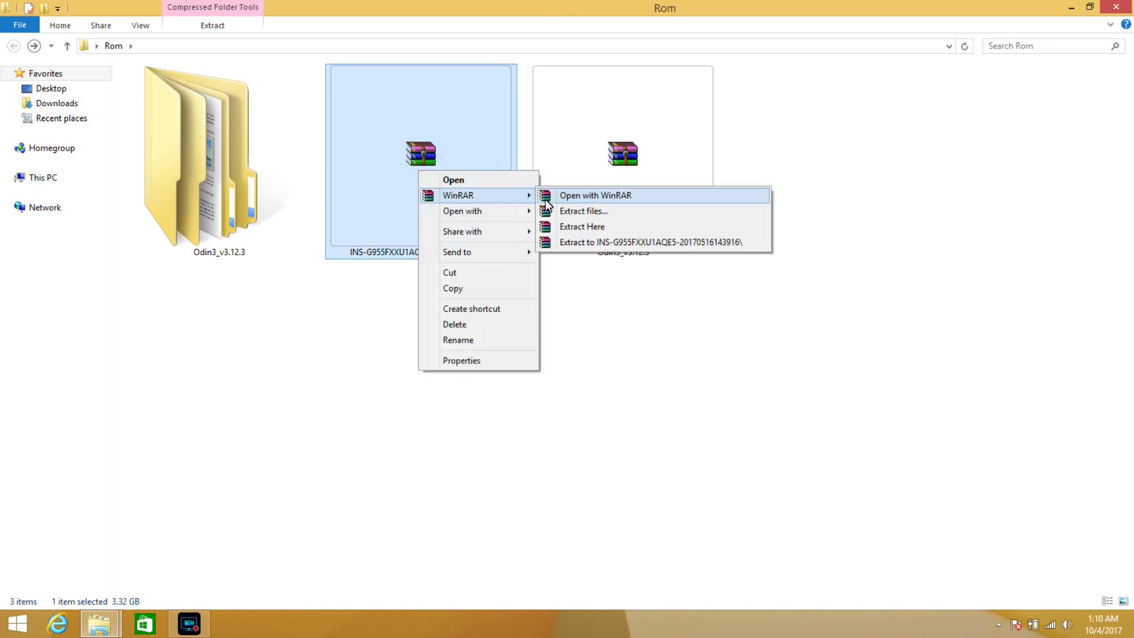
{"action": "left_click", "coordinate": [566, 209]}
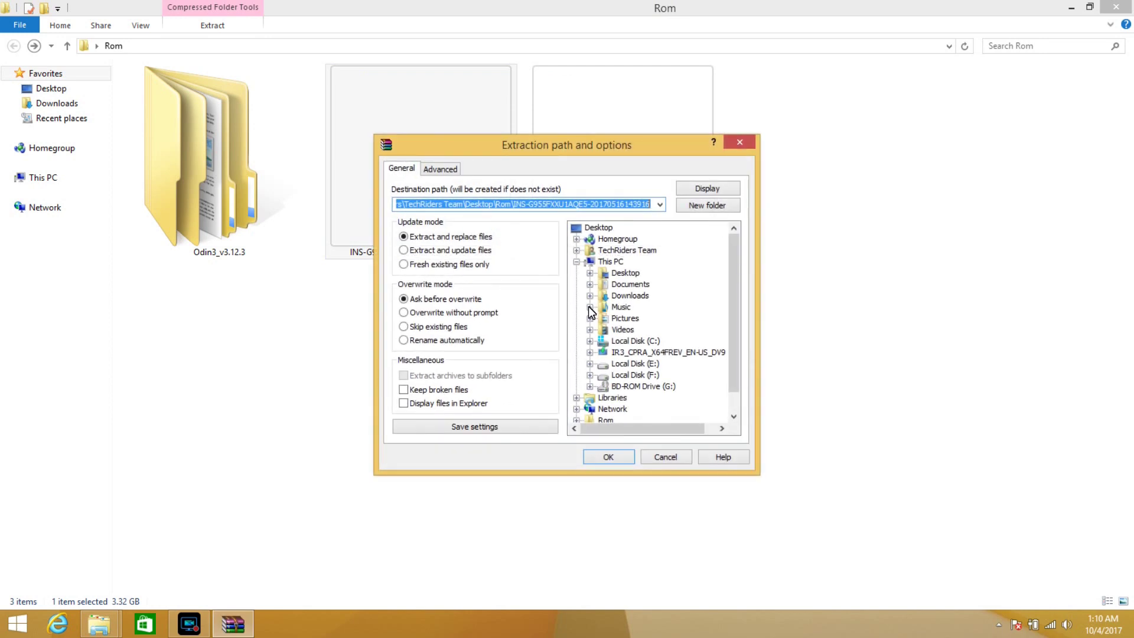
{"action": "left_click", "coordinate": [611, 459]}
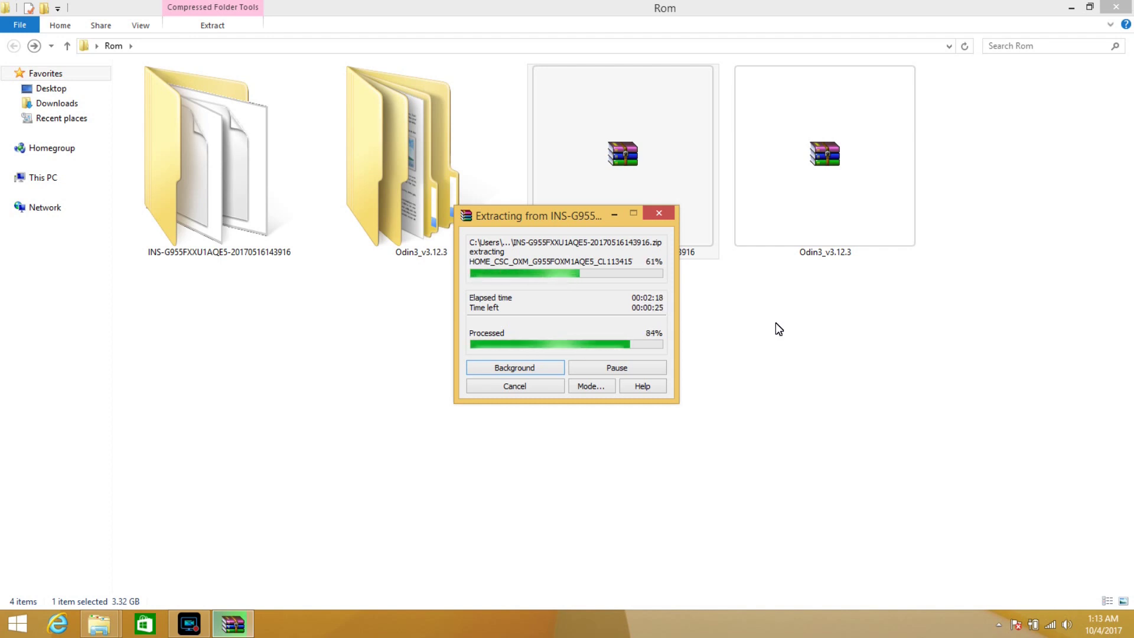
{"action": "left_click_drag", "start_coordinate": [605, 222], "coordinate": [608, 311]}
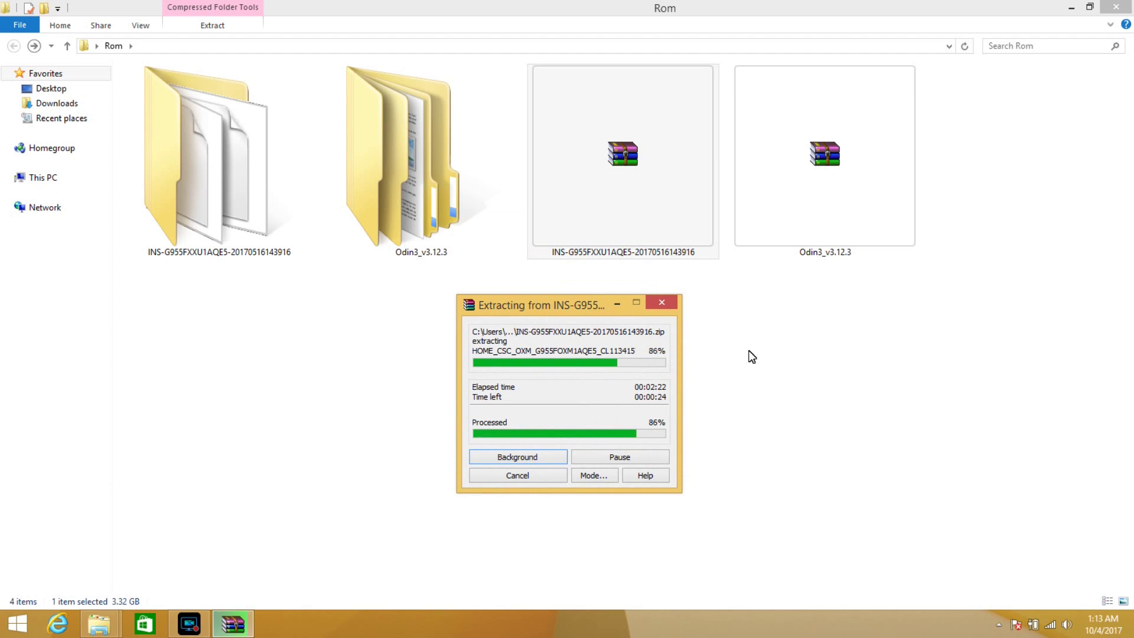
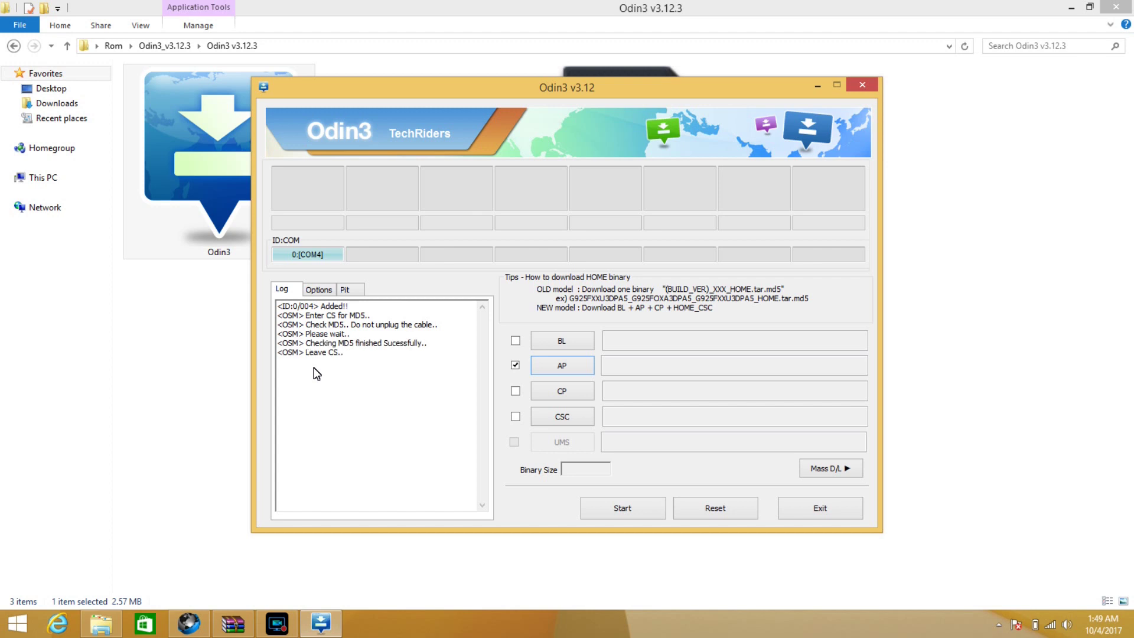
In Odin3, load the BL_G955FXXU1AQE5 firmware file into the BL slot
{"action": "left_click", "coordinate": [566, 342]}
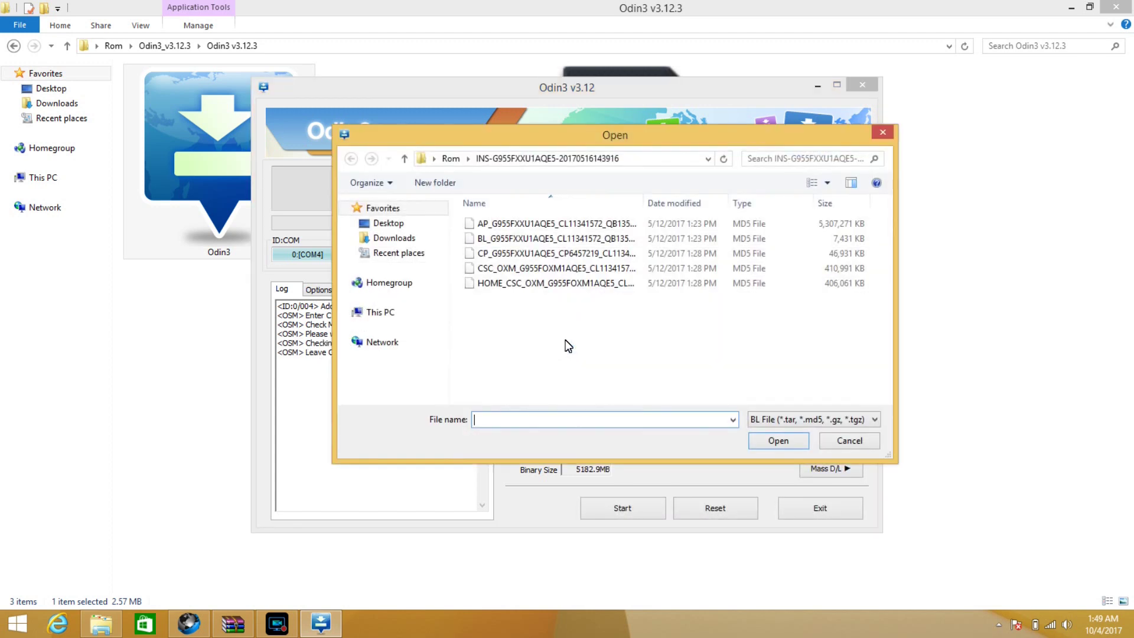
{"action": "double_click", "coordinate": [503, 239]}
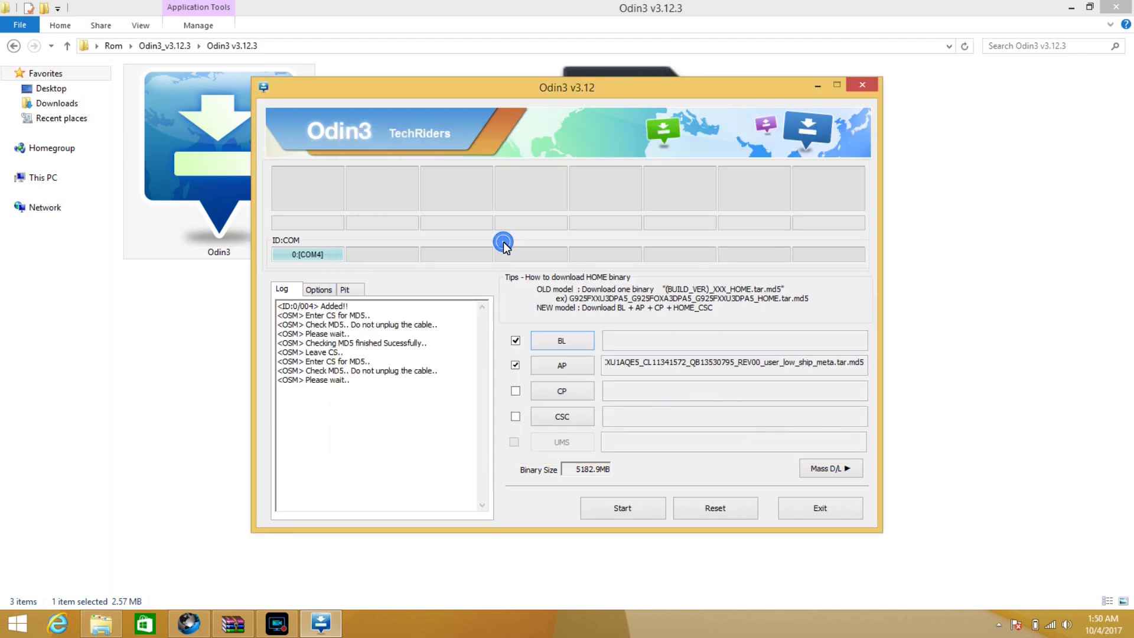
{"action": "left_click", "coordinate": [564, 346]}
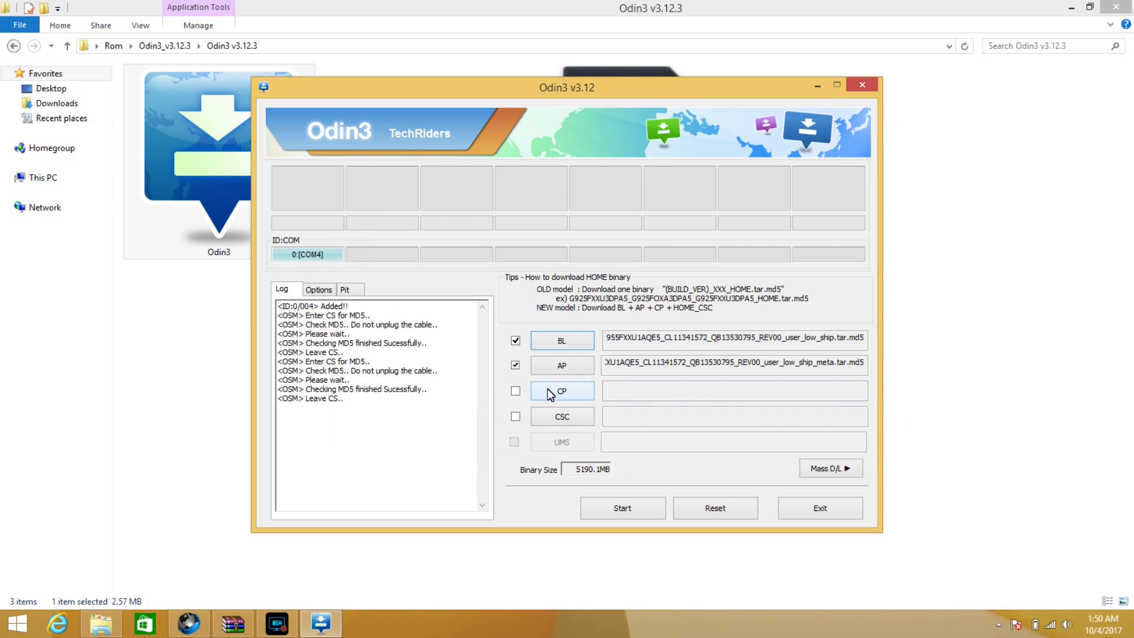
Load the CP_G955FXXU1AQE5 file into the CP slot and the CSC_OXM_G955FOXM1AQE5 file into the CSC slot
{"action": "left_click", "coordinate": [549, 393]}
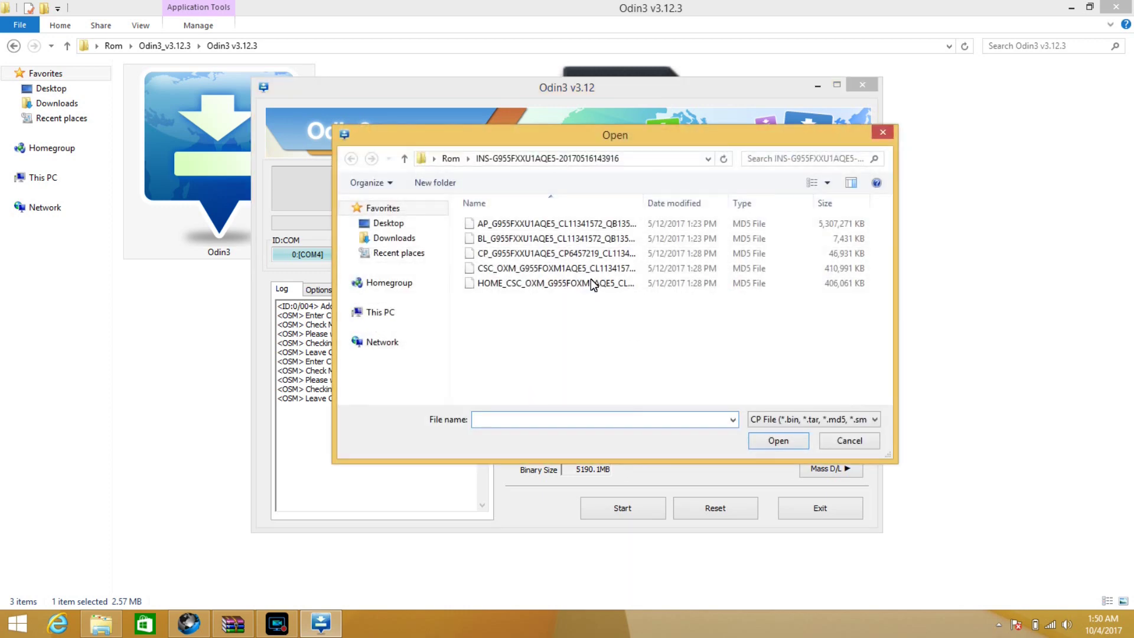
{"action": "double_click", "coordinate": [548, 258]}
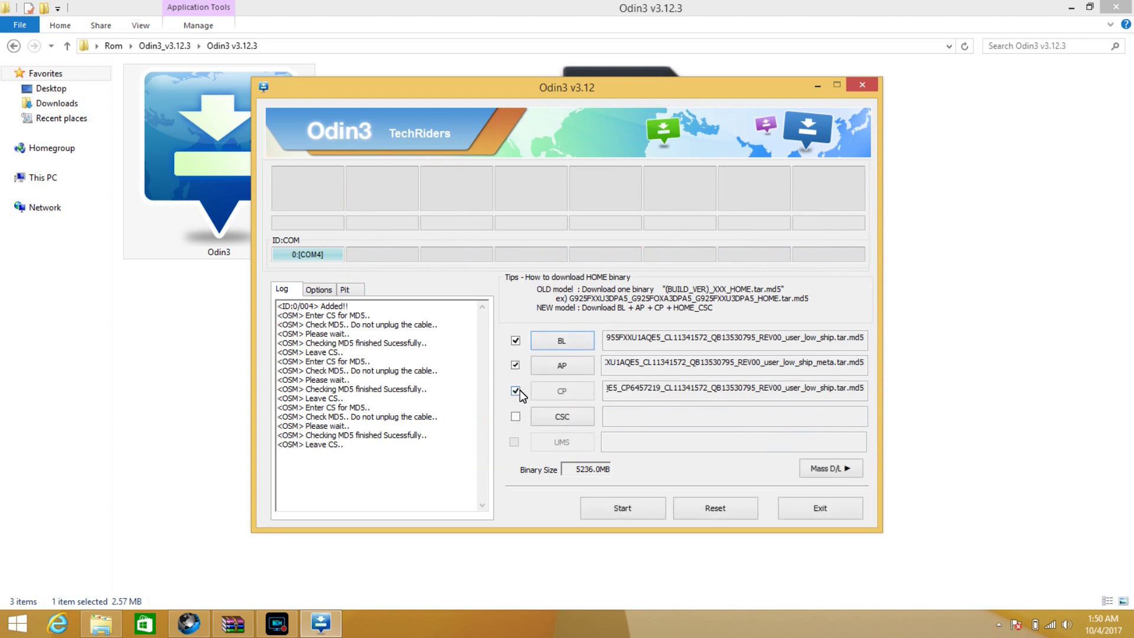
{"action": "left_click", "coordinate": [562, 418]}
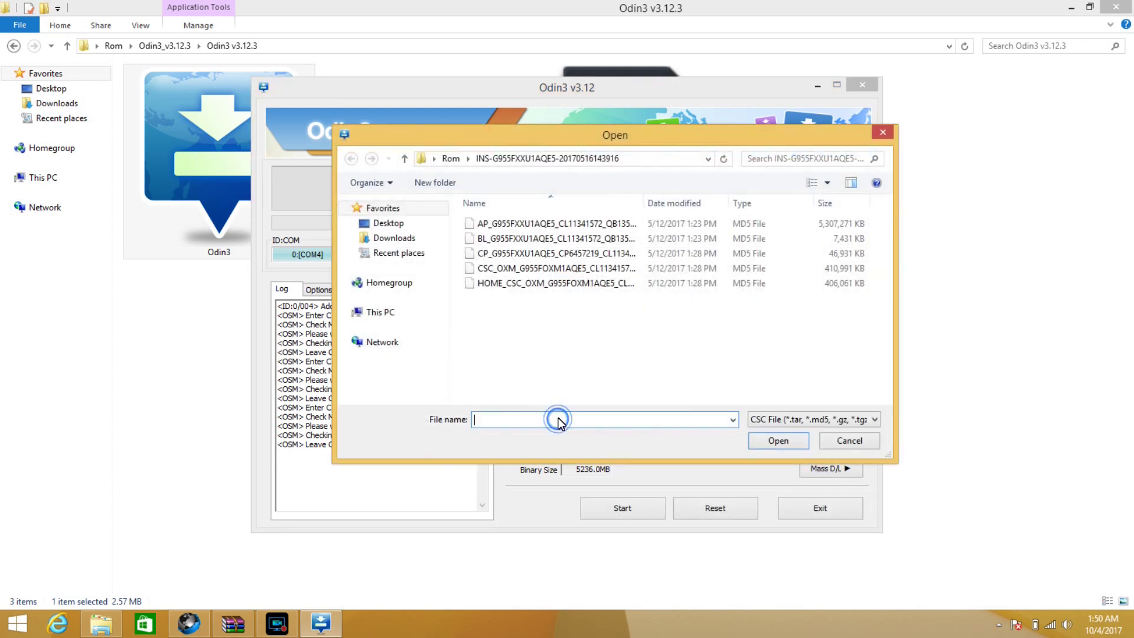
{"action": "double_click", "coordinate": [514, 268]}
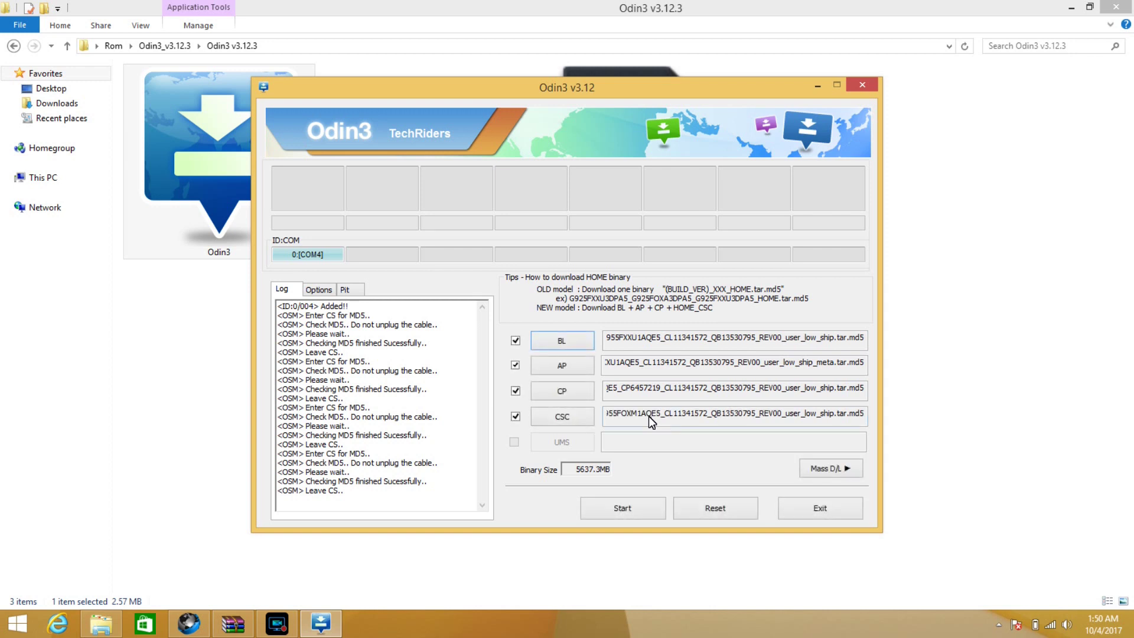
Start flashing the loaded firmware, minimize the file browser window and move the Odin3 window aside on the desktop
{"action": "left_click", "coordinate": [616, 512]}
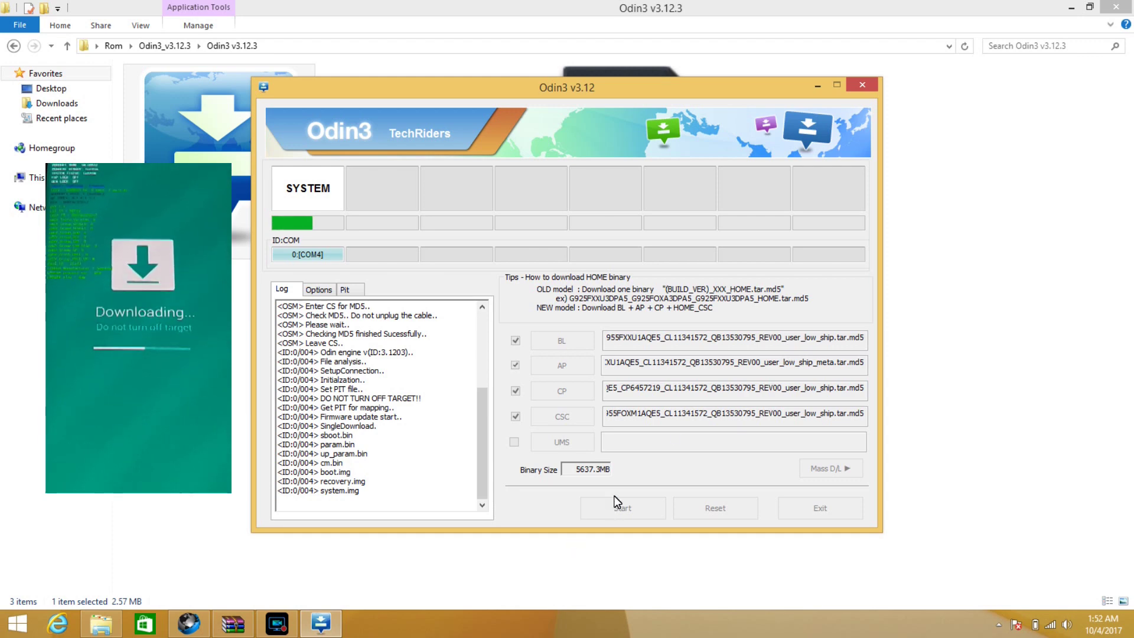
{"action": "left_click", "coordinate": [1069, 7]}
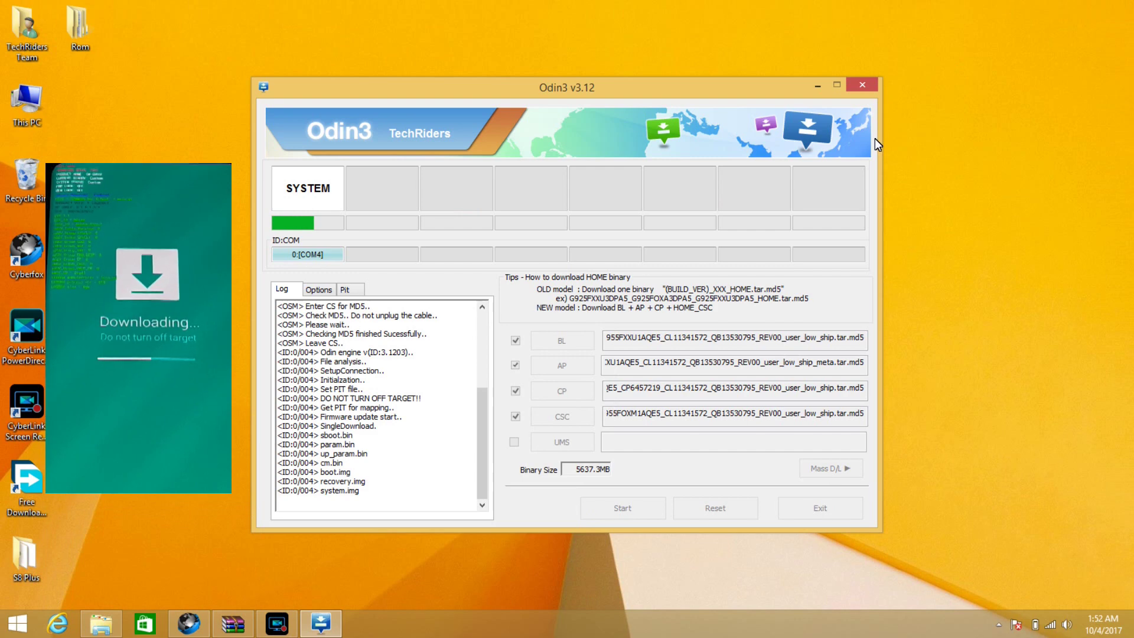
{"action": "left_click_drag", "start_coordinate": [782, 93], "coordinate": [937, 58]}
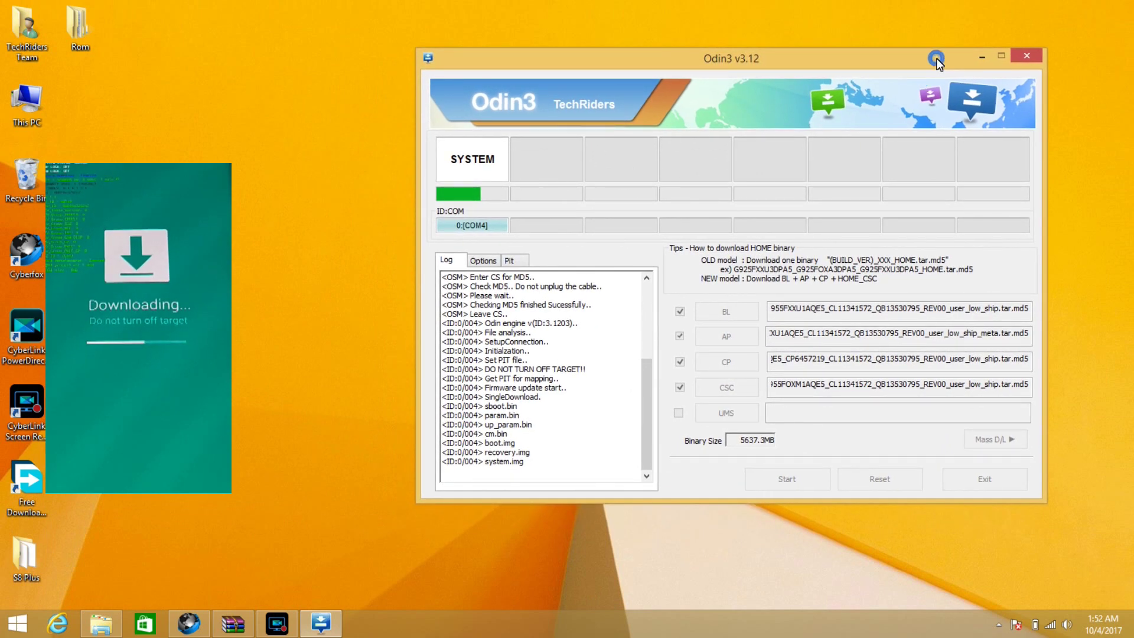